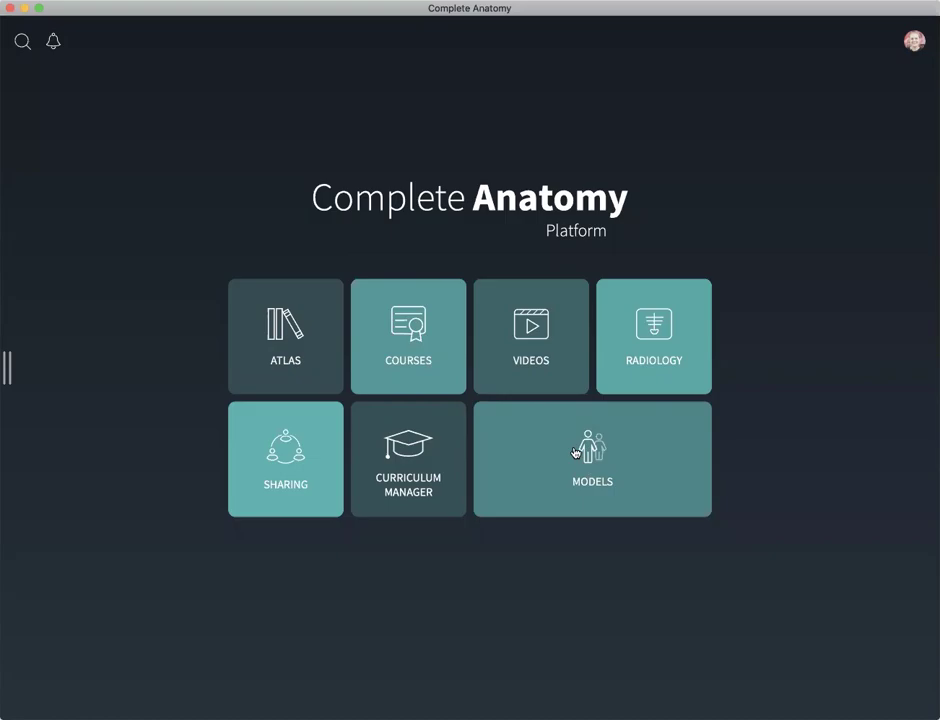
Step: Load the 3D Models workspace from the hub and turn on the muscular layer
click(575, 453)
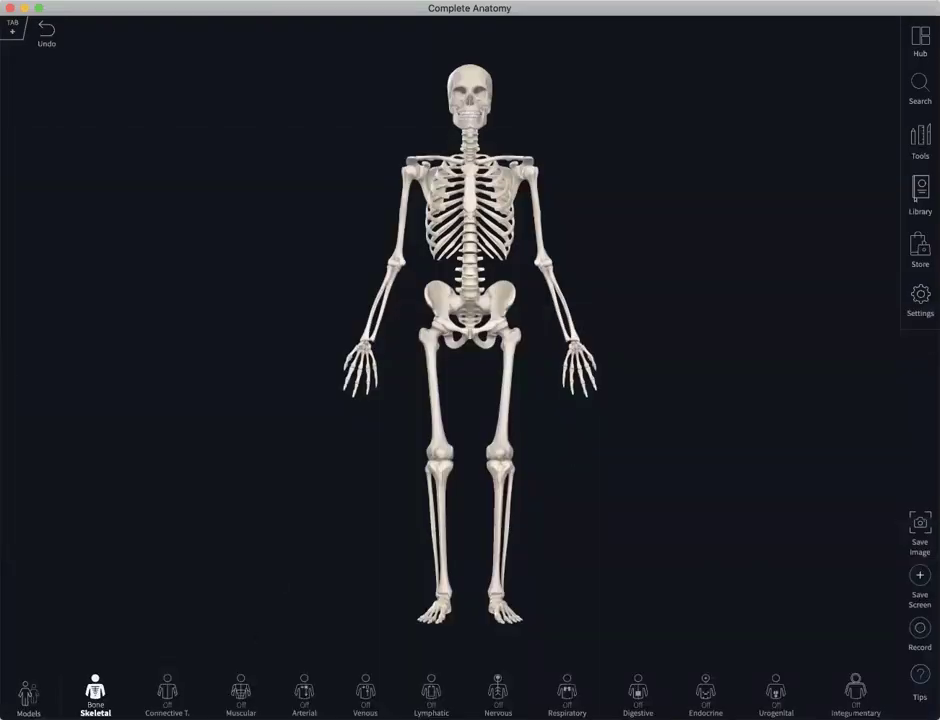
click(240, 689)
Step: Show muscles at layer 7, zoom and turn the body, then select the right biceps long head
click(240, 689)
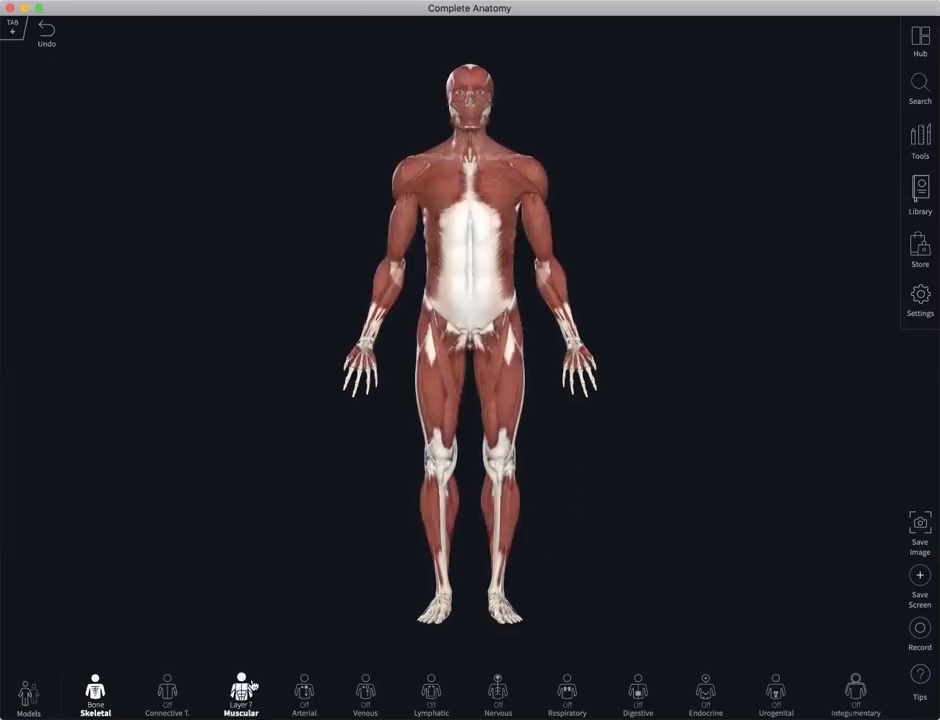
scroll(412, 223, up, 10)
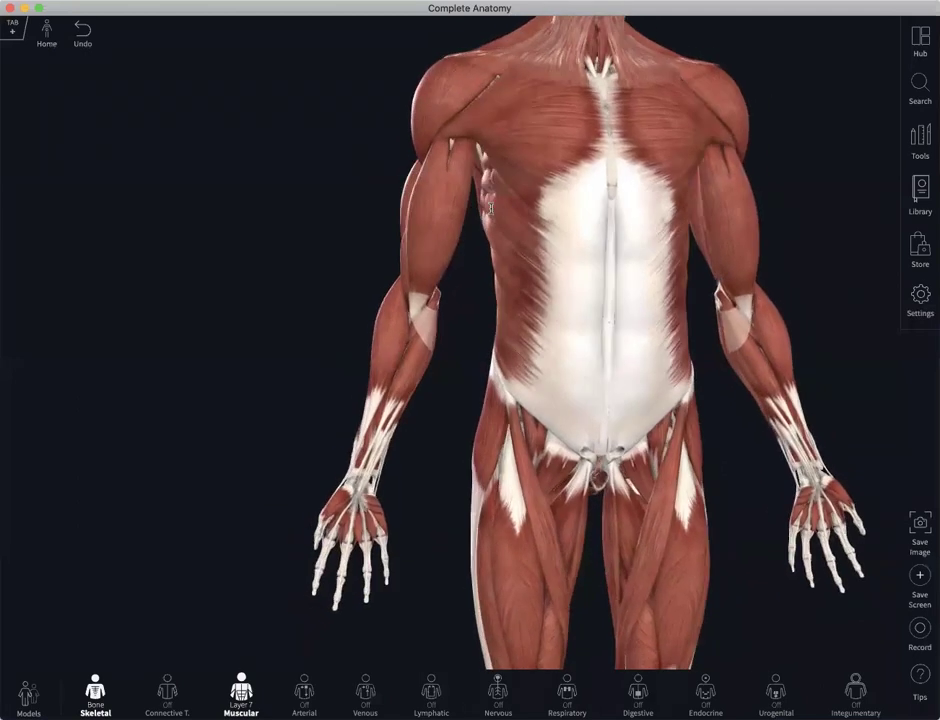
drag(489, 207, 437, 208)
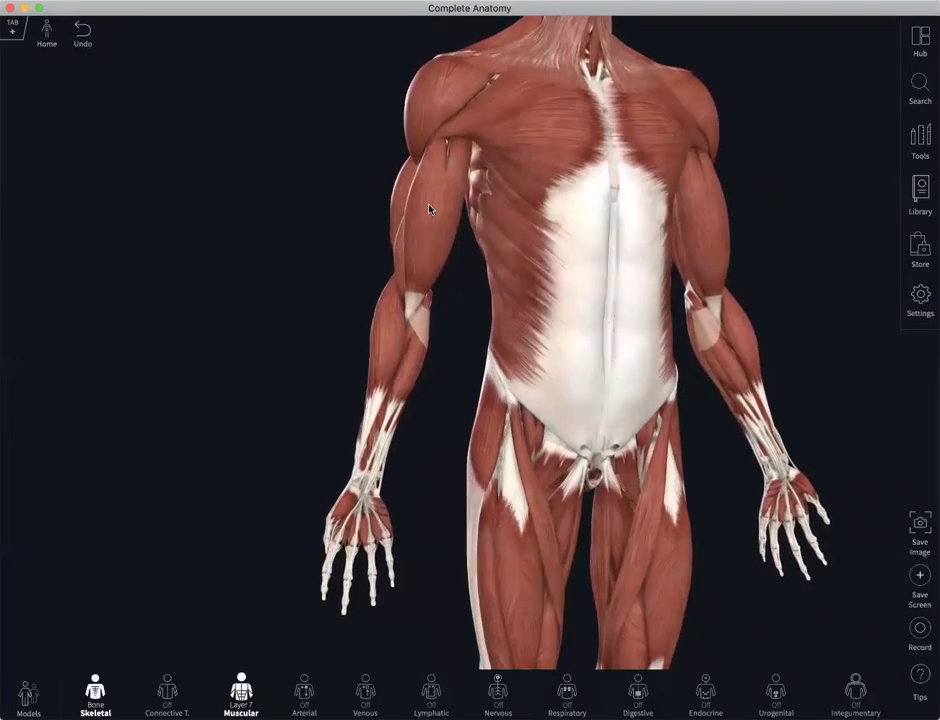
click(429, 209)
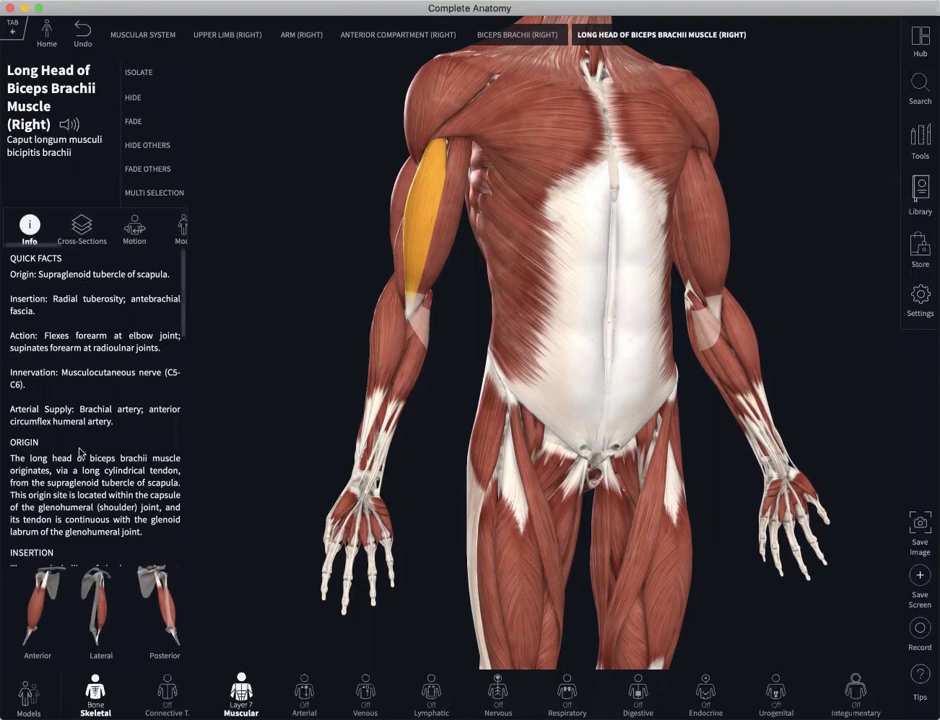
Step: Open the biceps Motion tab and play the 'Biceps Brachii - Shoulder Flexion' animation
scroll(80, 452, down, 10)
scroll(80, 452, down, 3)
scroll(80, 452, up, 12)
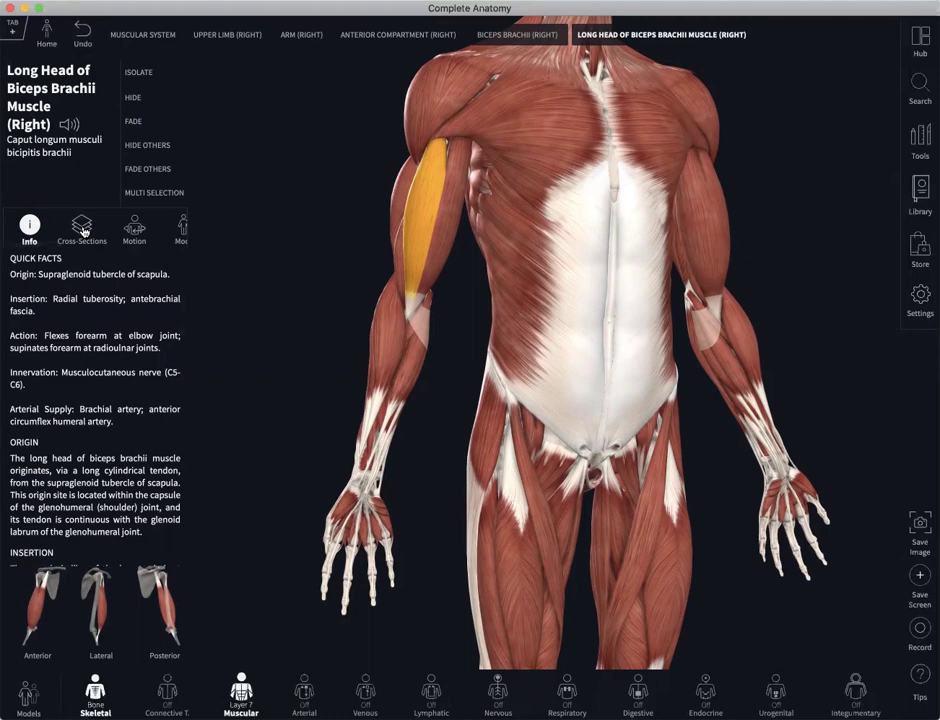
scroll(84, 231, right, 2)
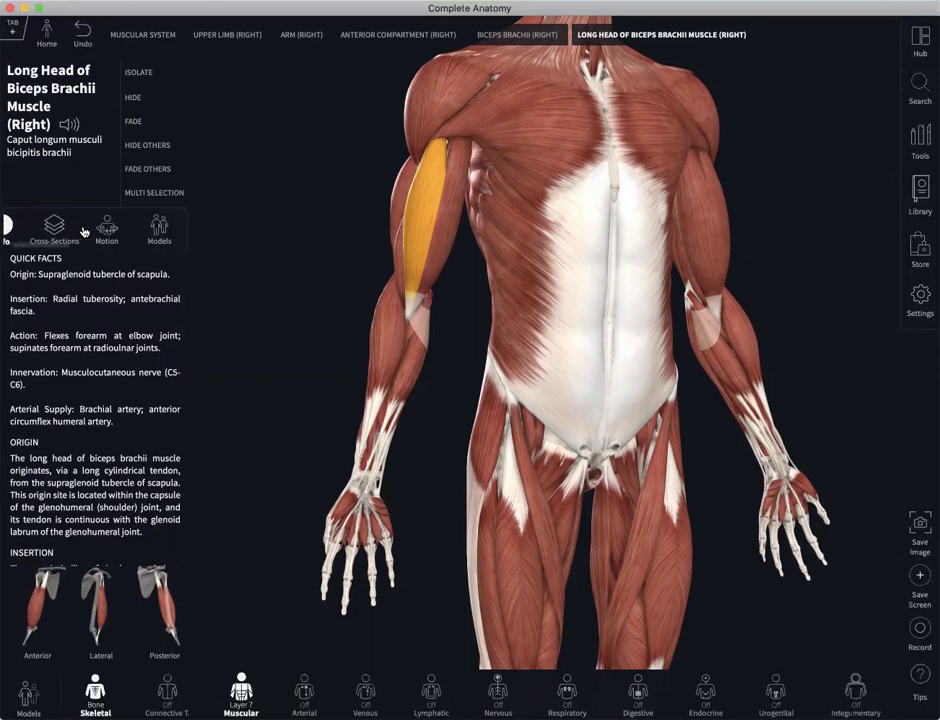
scroll(84, 231, right, 2)
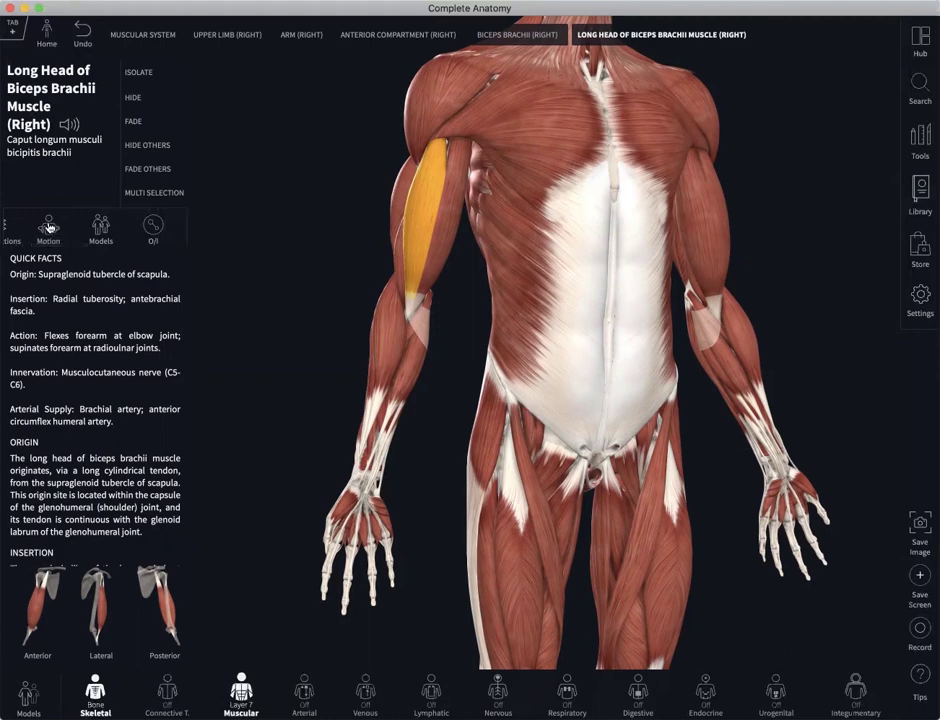
click(48, 226)
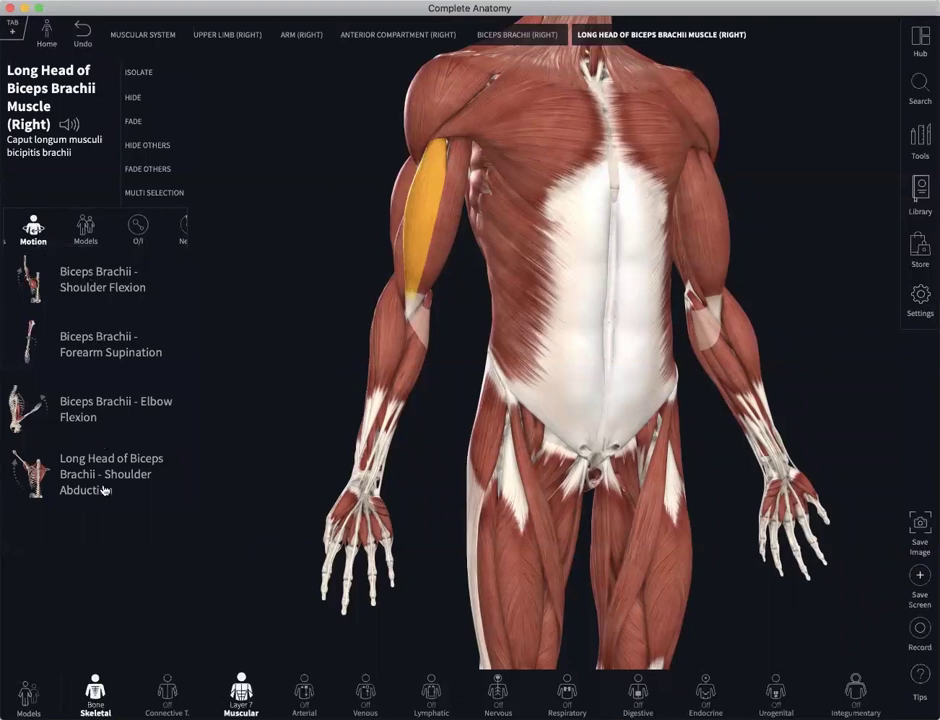
click(88, 277)
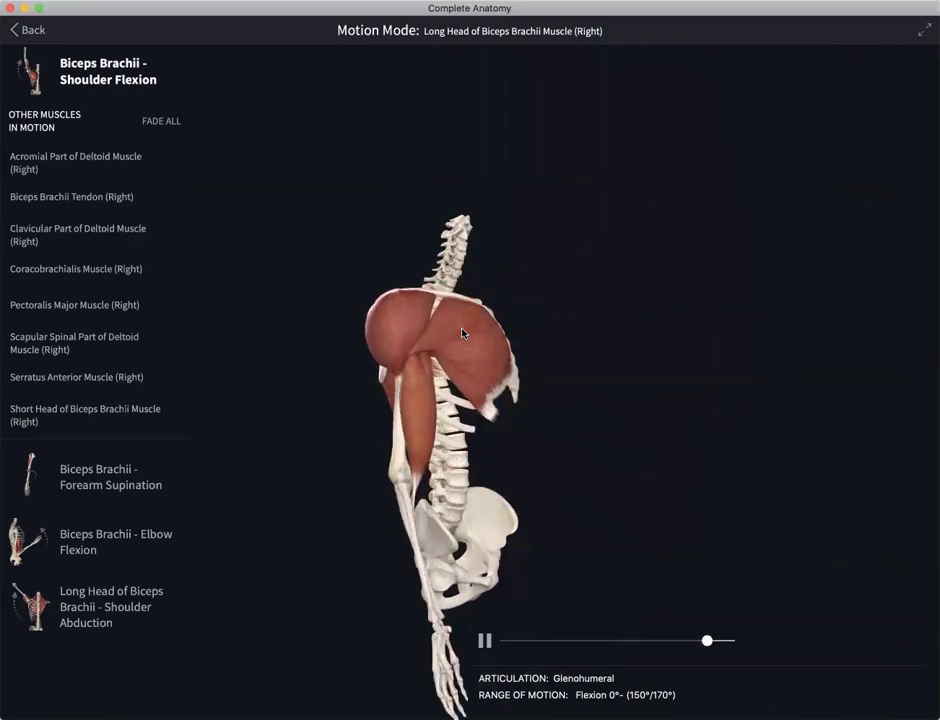
Step: Fade the acromial part of the deltoid and turn the model to a side-on view
click(462, 333)
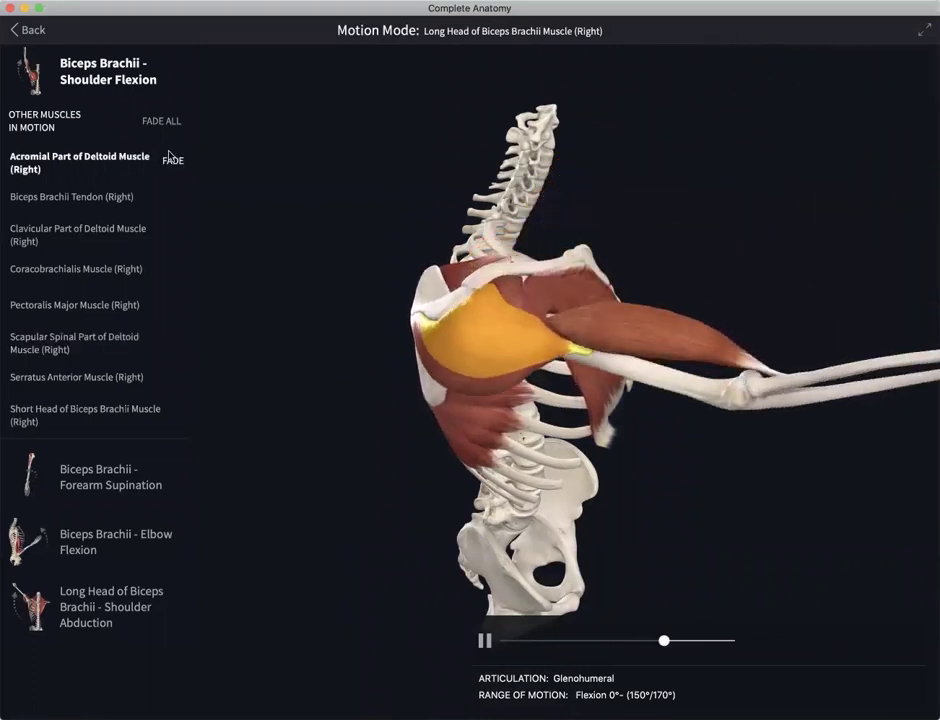
click(172, 161)
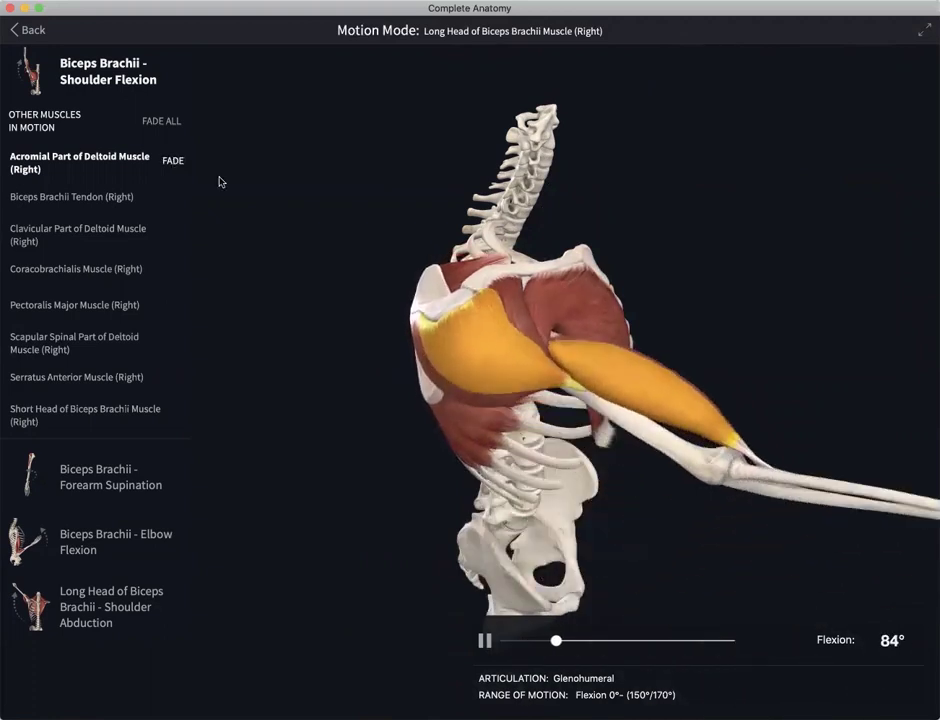
drag(428, 380, 399, 350)
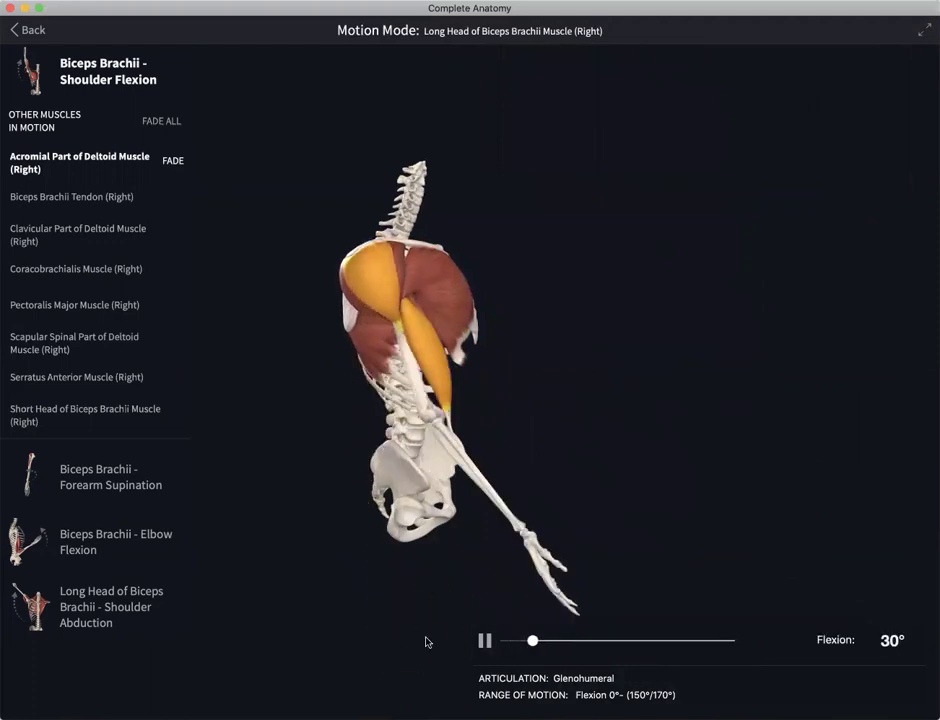
Step: Restart, scrub and replay the shoulder flexion, then leave Motion Mode
click(510, 641)
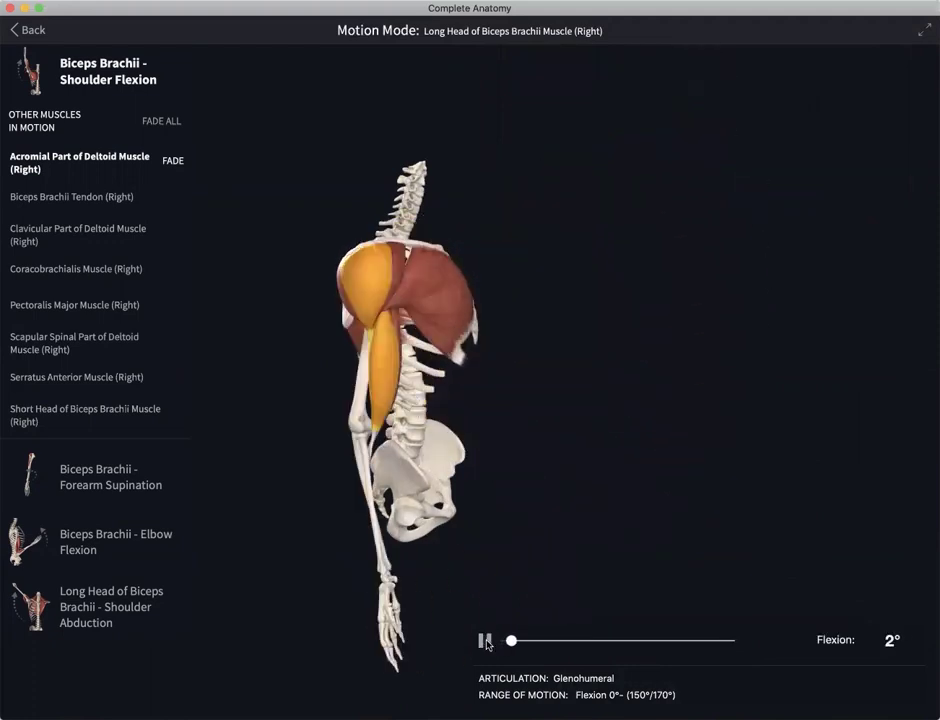
drag(538, 649, 519, 646)
click(483, 641)
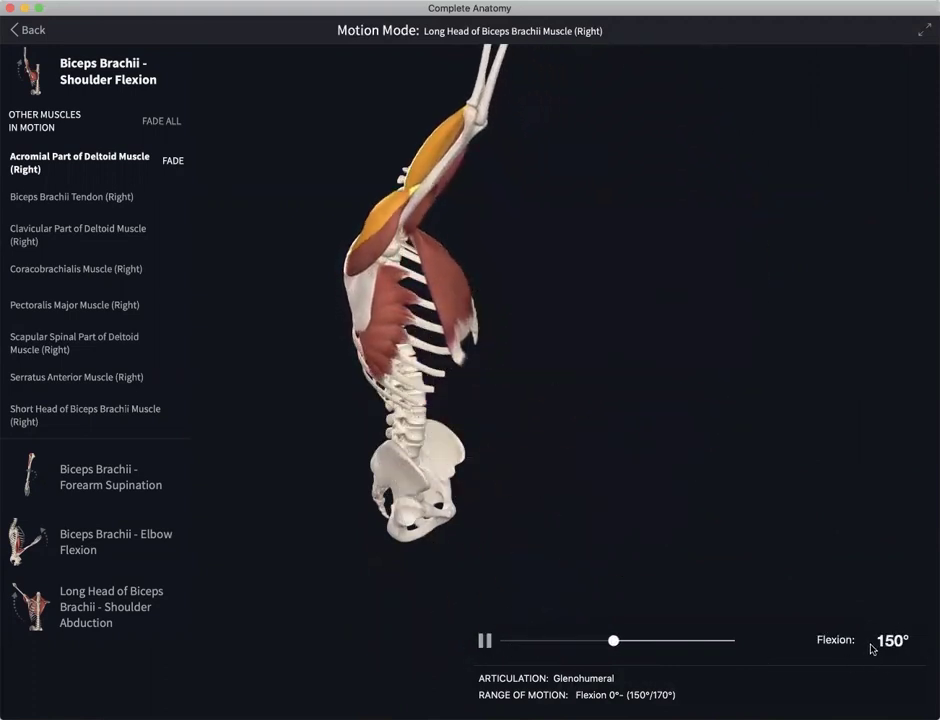
click(25, 31)
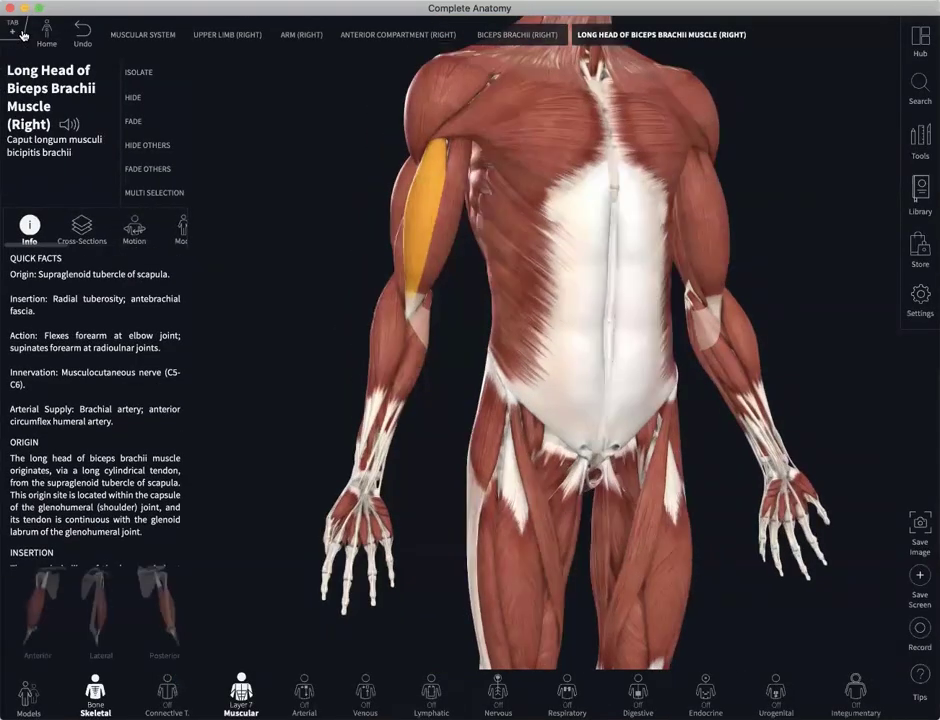
Step: Select the right lateral triceps head and show its insertion on the olecranon in O/I Mode
click(408, 200)
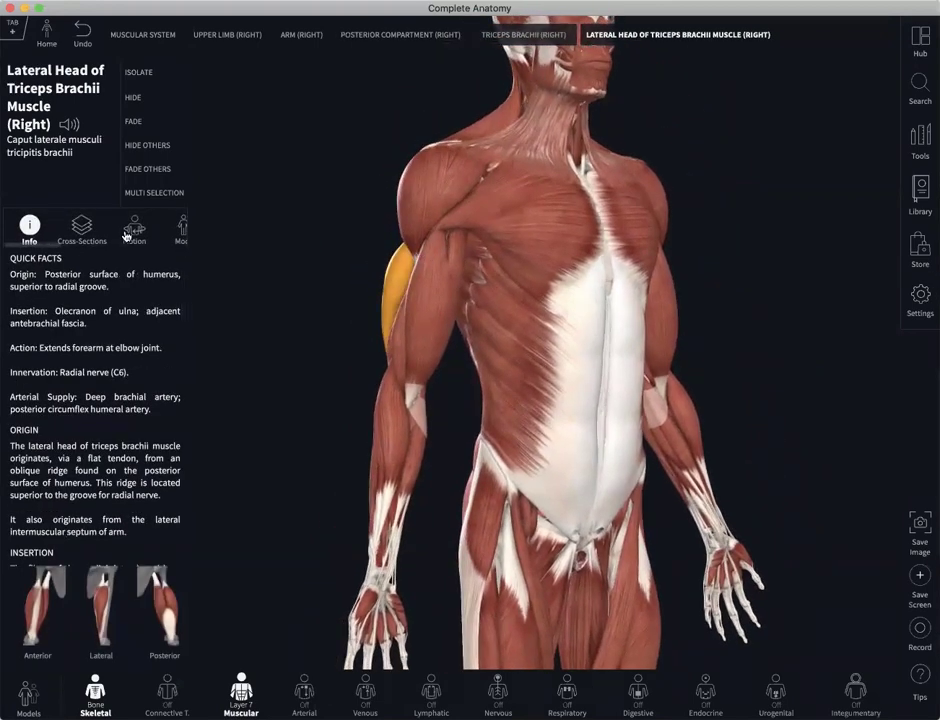
scroll(145, 231, right, 5)
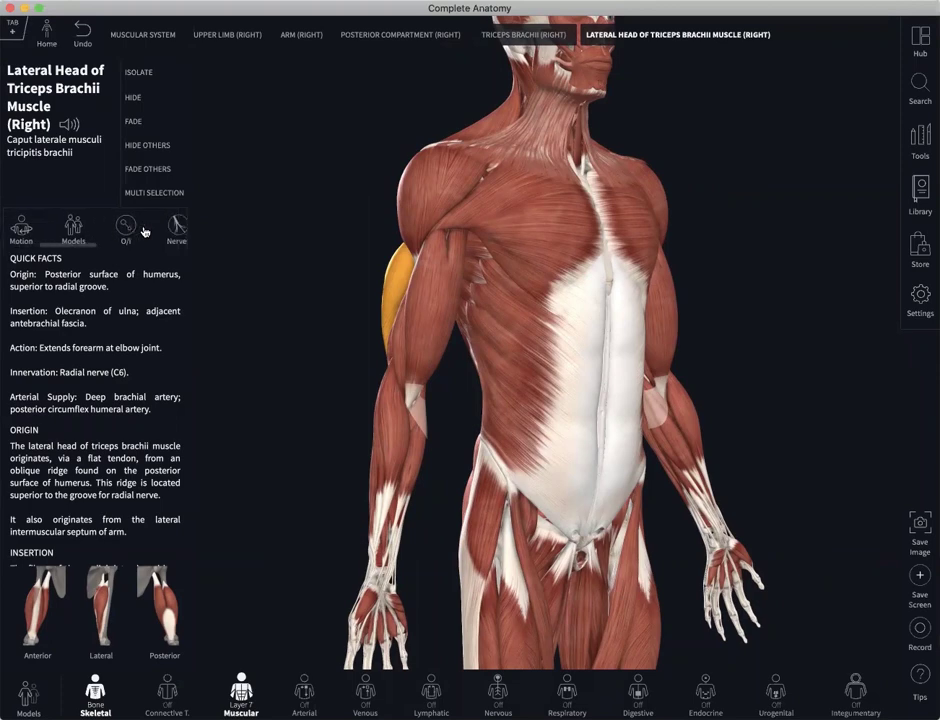
click(75, 238)
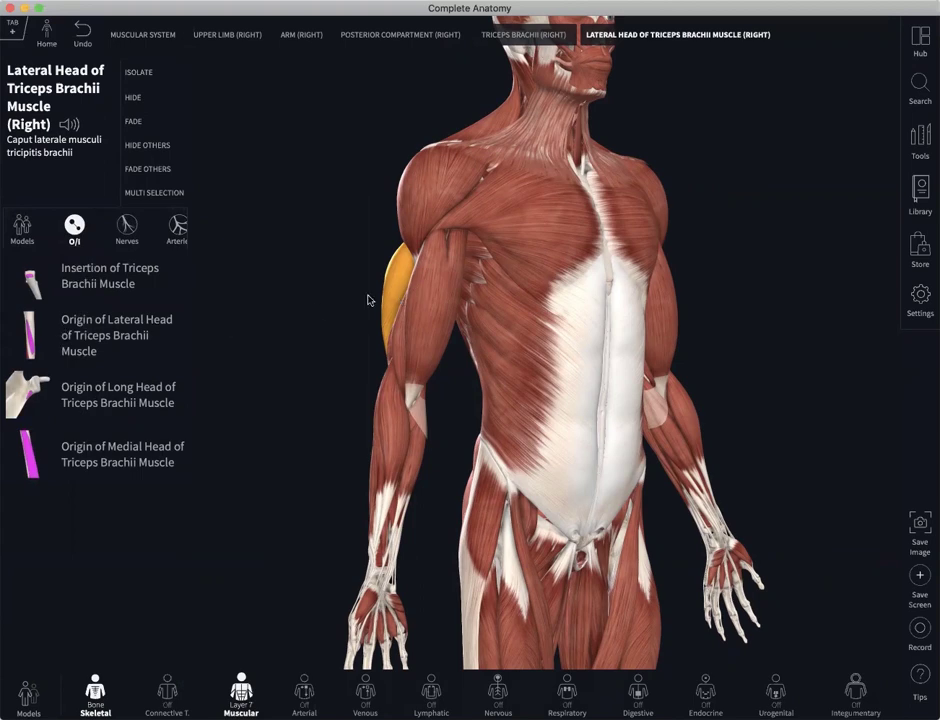
click(88, 277)
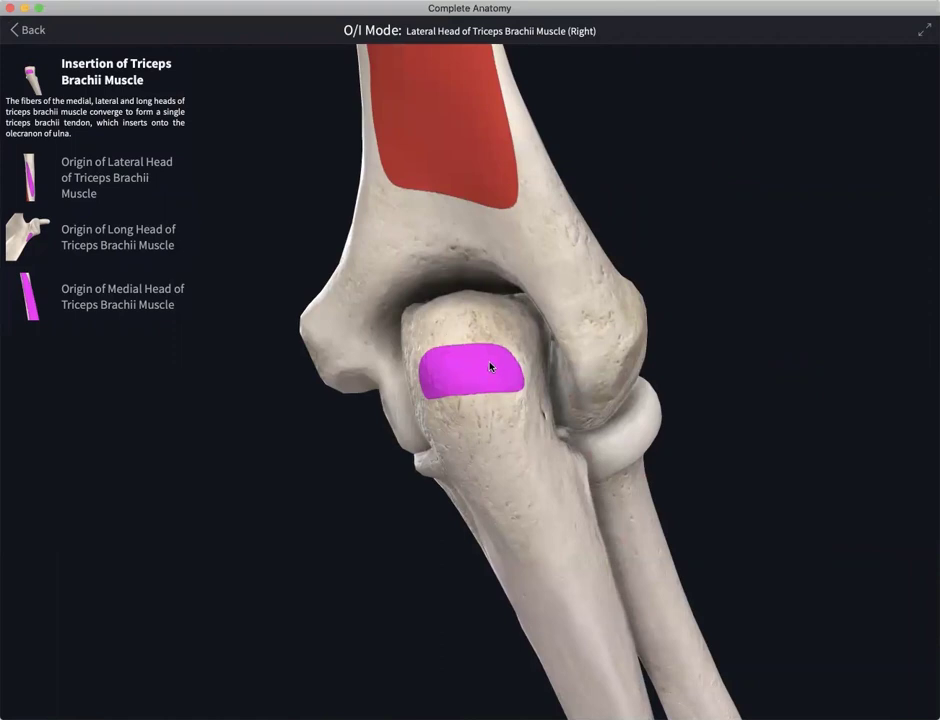
Step: Turn the elbow to inspect the magenta triceps insertion, then exit O/I Mode
mouse_move(498, 342)
mouse_down()
mouse_move(470, 338)
mouse_move(492, 338)
mouse_up()
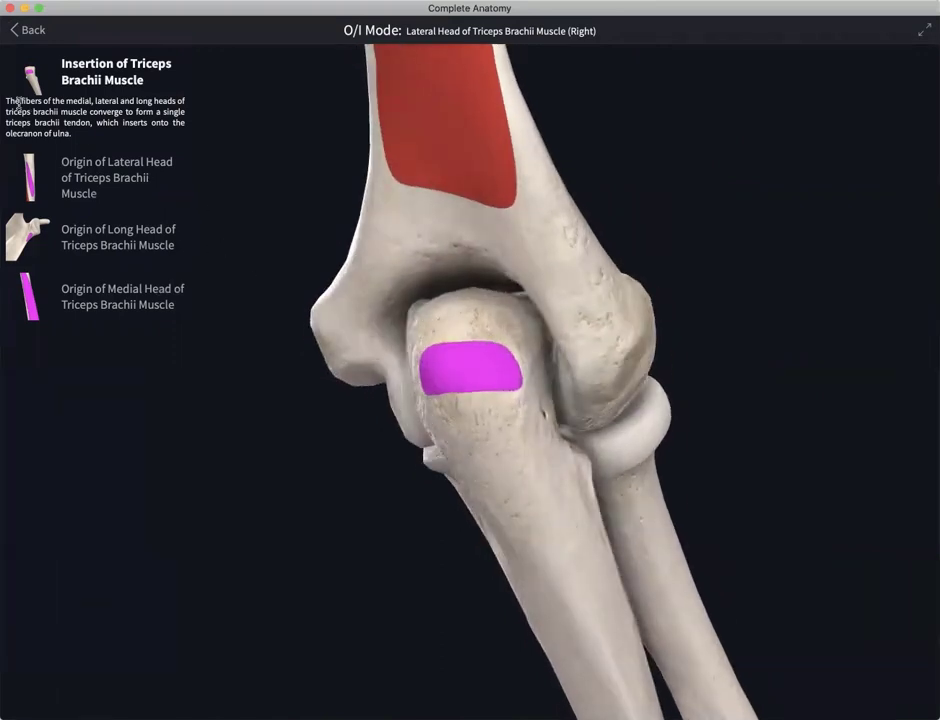
click(30, 30)
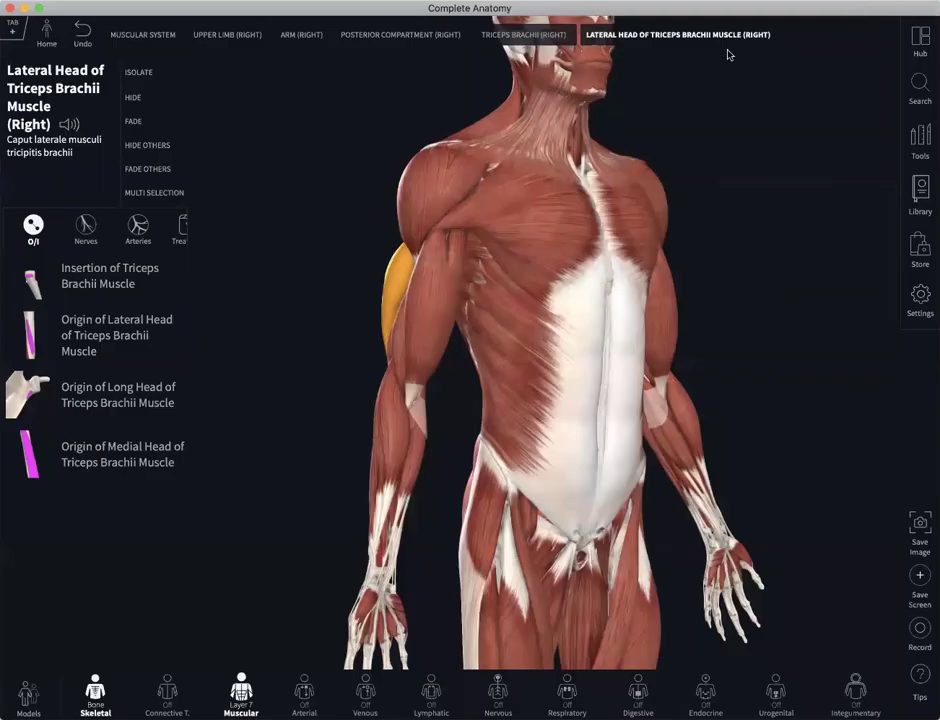
Step: Reset to the front view and label the biceps long head, moving its label up-left
click(44, 28)
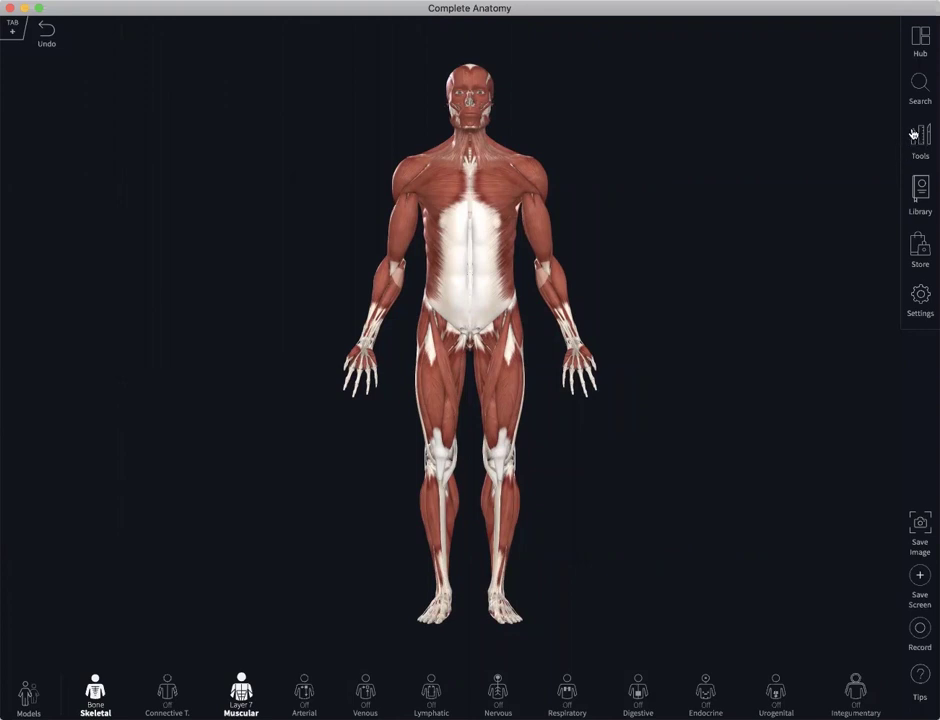
click(919, 134)
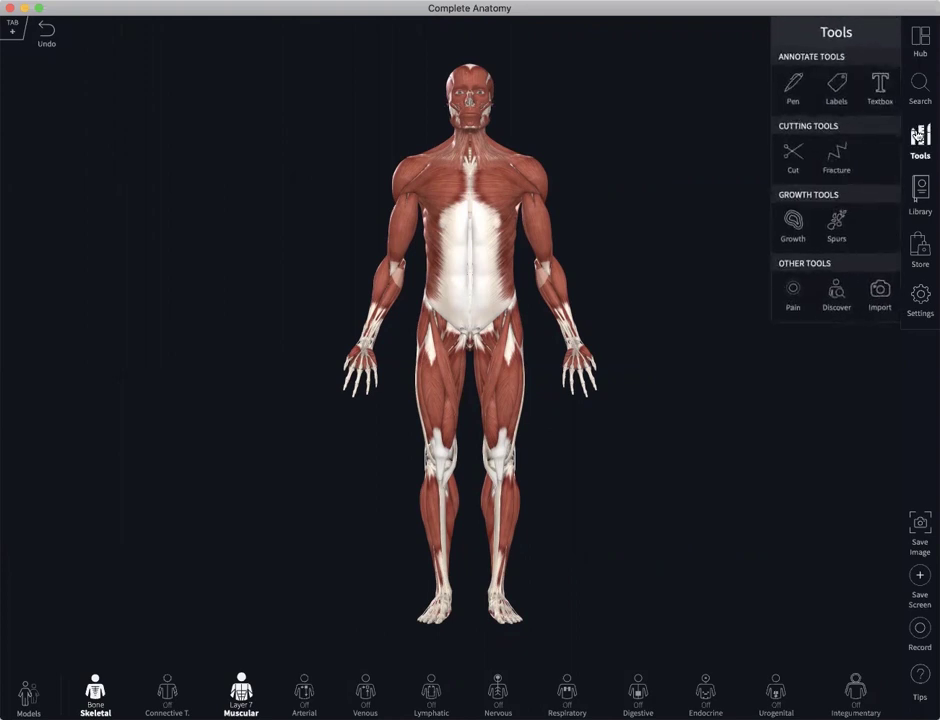
click(836, 83)
click(836, 83)
click(400, 220)
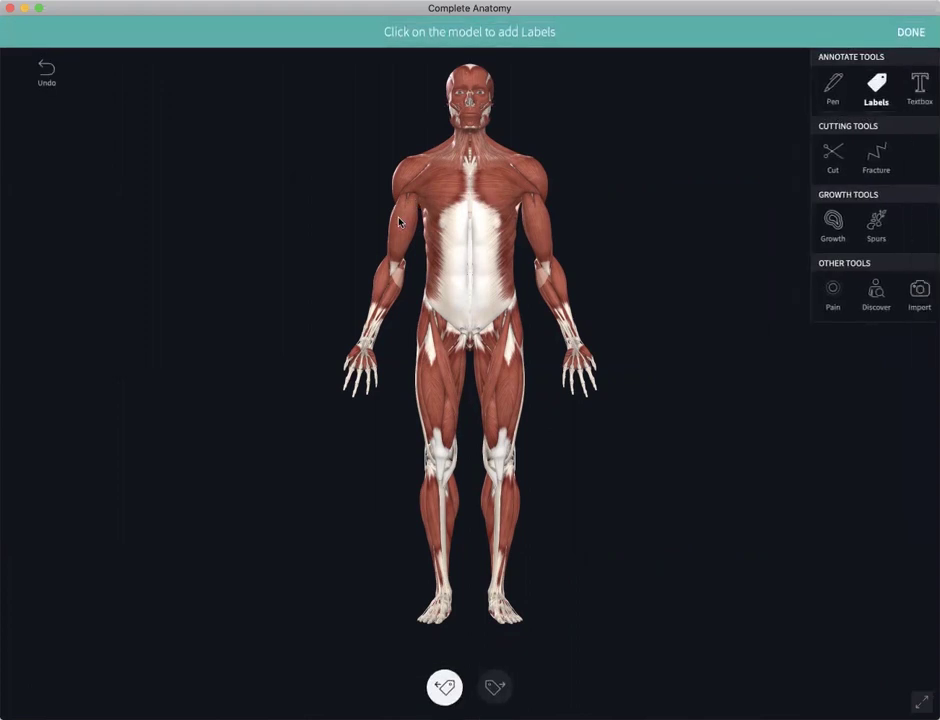
drag(289, 339, 283, 140)
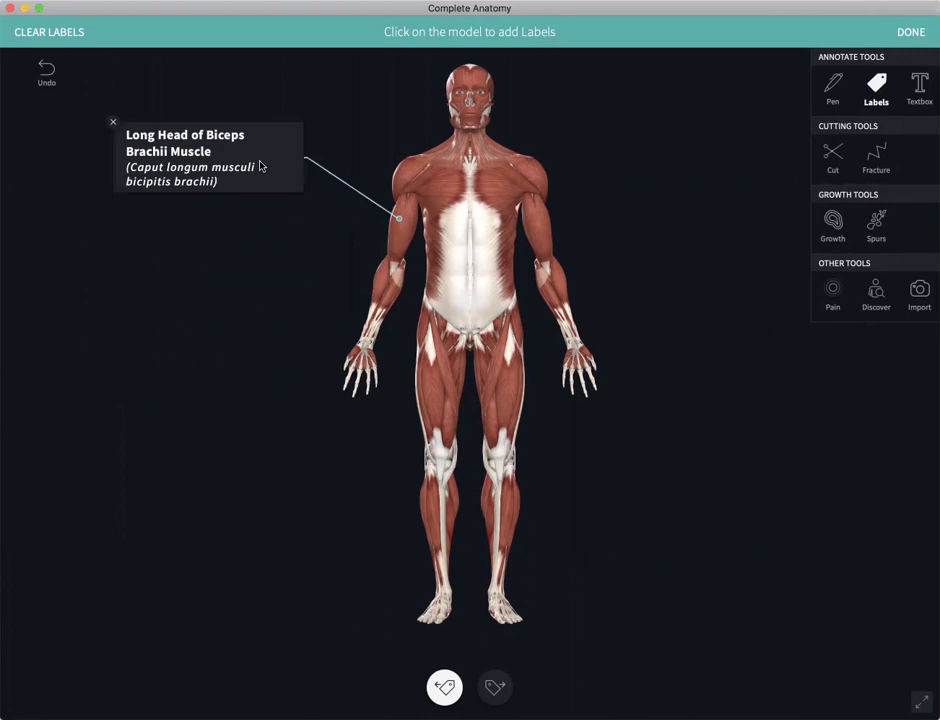
Step: Add a 'Muscle' label on the forearm and move it to the left
click(382, 280)
text(Muscle)
drag(227, 346, 228, 255)
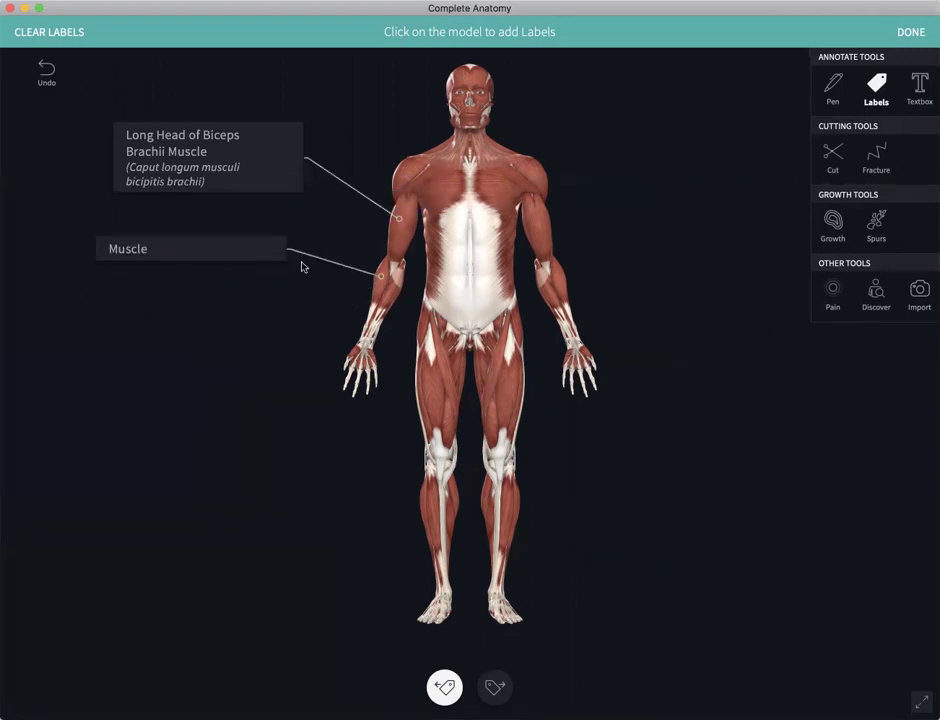
Step: Group both biceps heads under a 'Brachii muscle' label placed below 'Muscle'
click(393, 232)
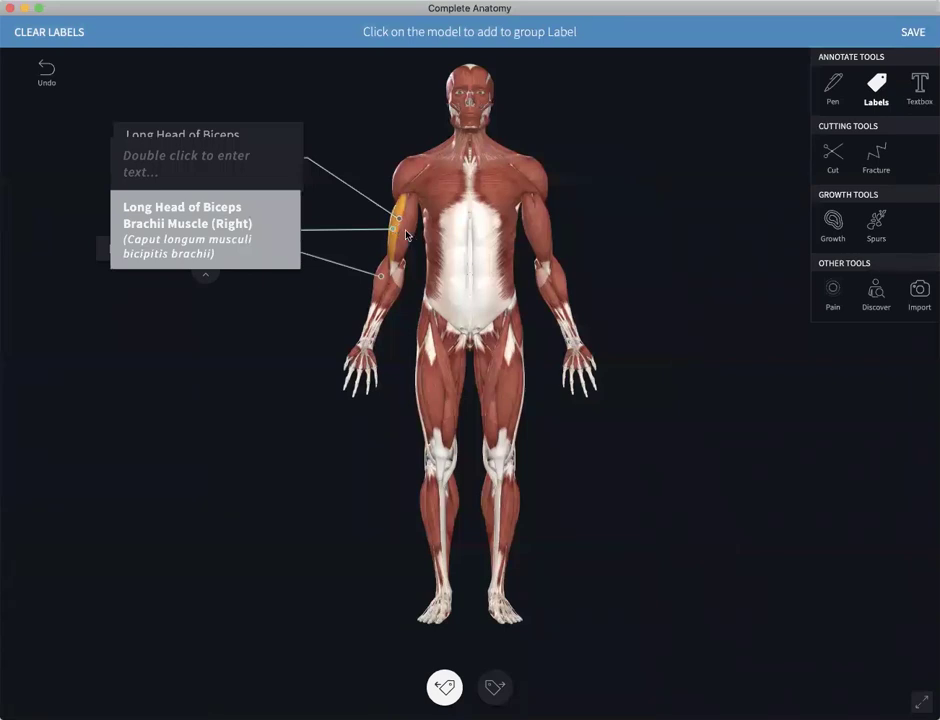
click(406, 237)
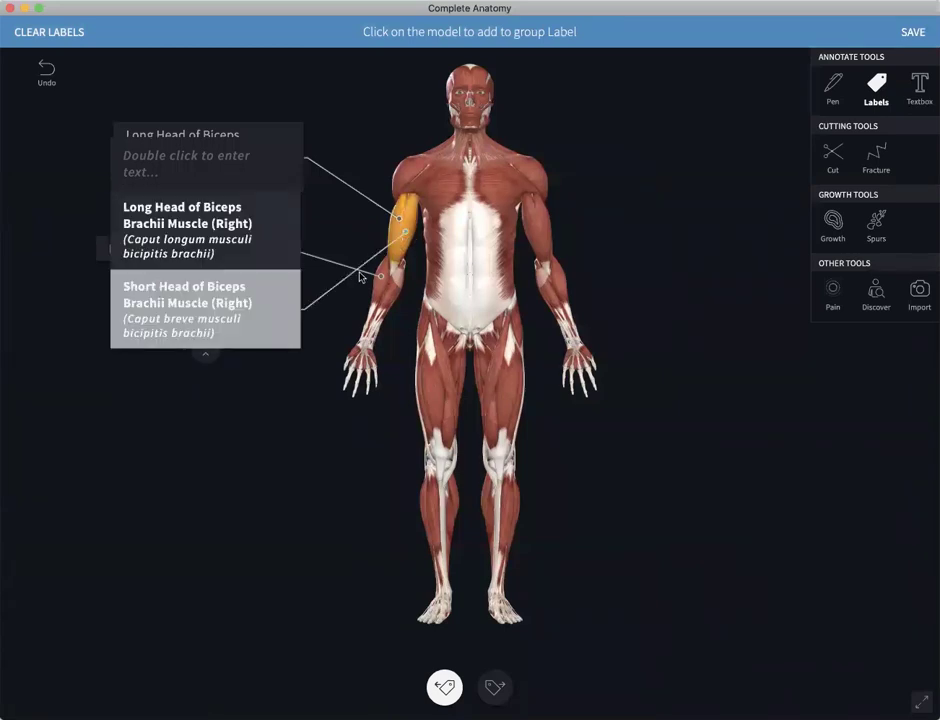
double_click(187, 164)
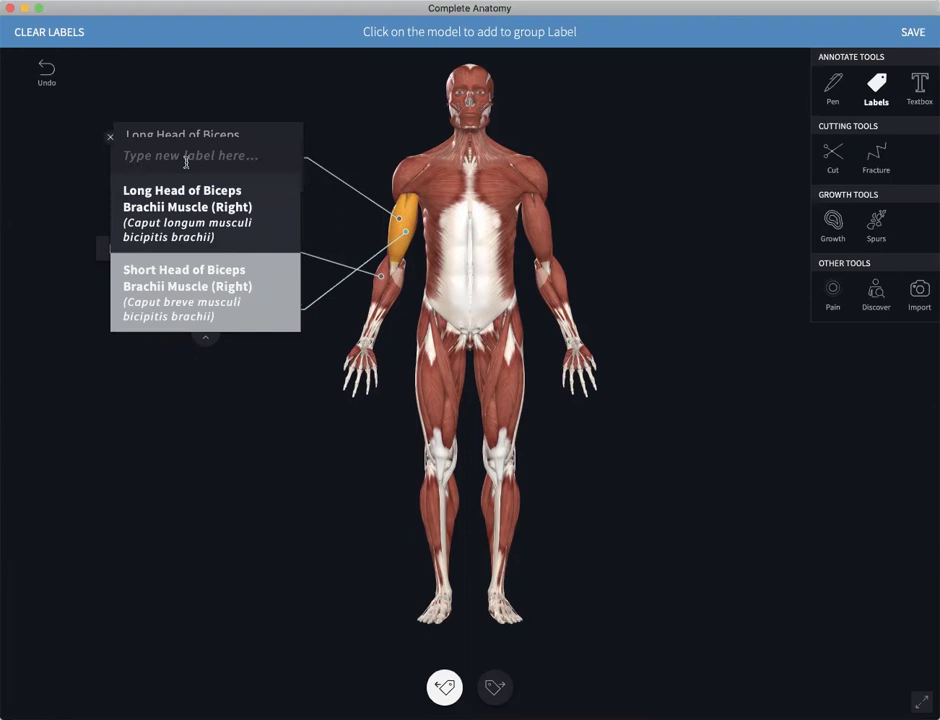
text(Brachii muscl e)
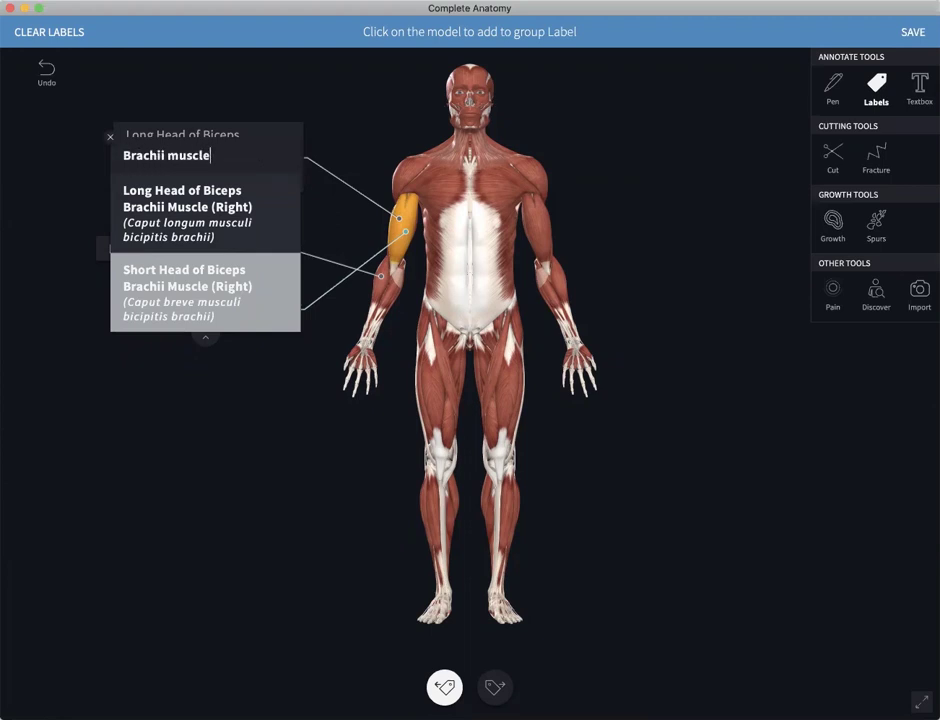
key(Return)
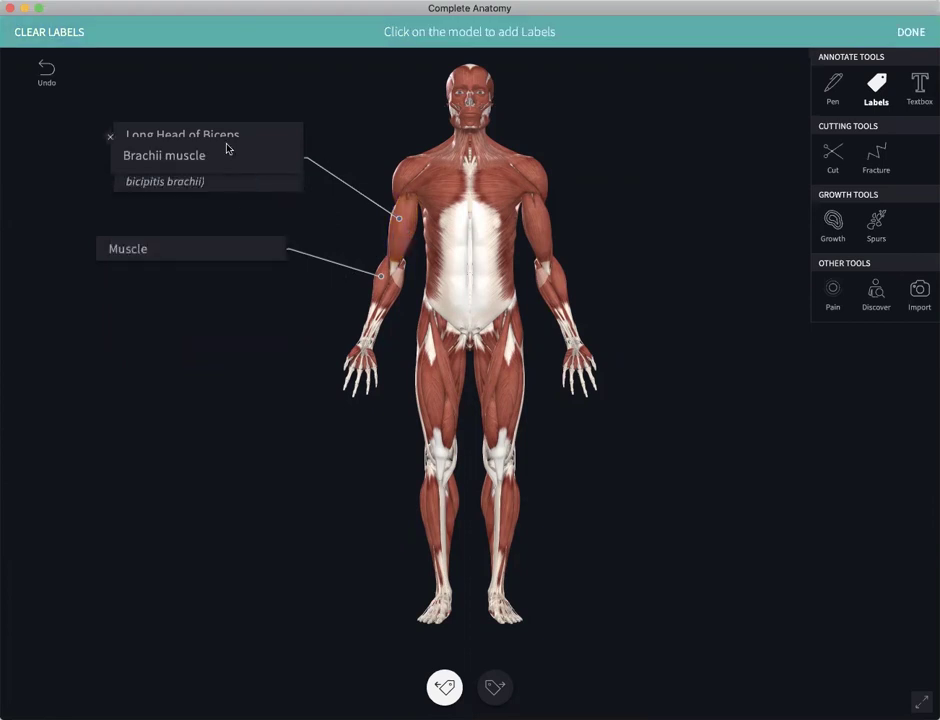
drag(226, 147, 224, 320)
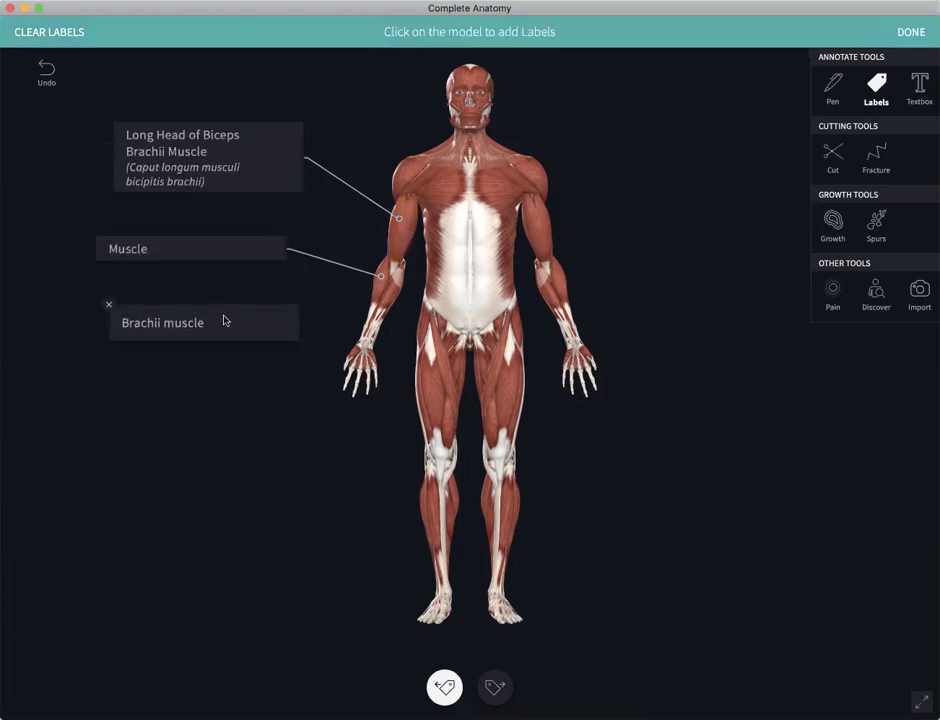
click(913, 32)
Step: Rotate to a three-quarter view and underline the 'Brachii muscle' label with a 2D pen line
scroll(430, 247, up, 5)
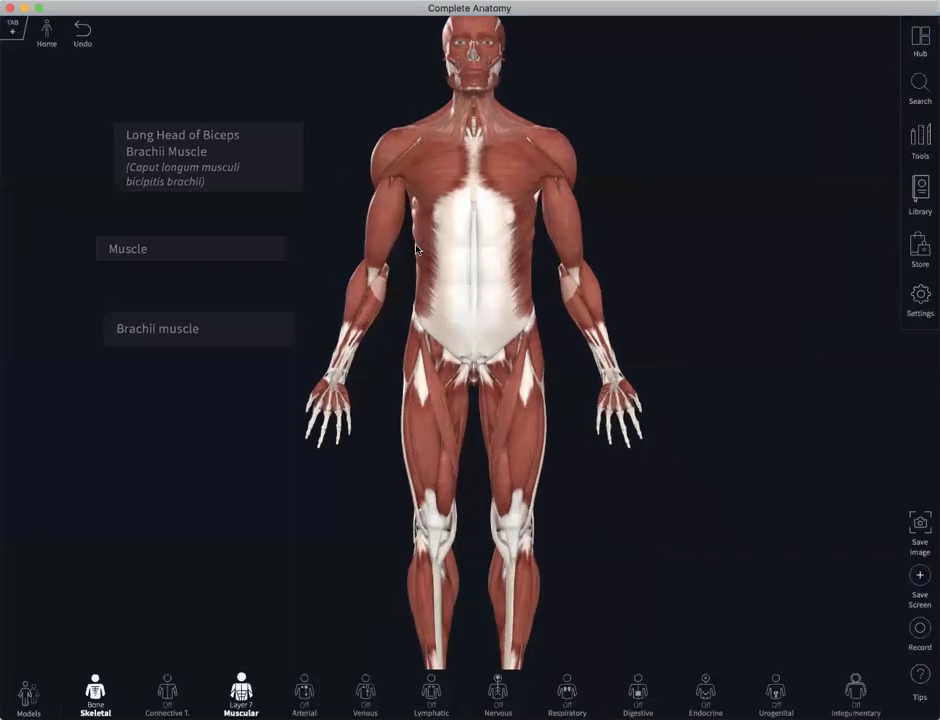
mouse_move(413, 247)
mouse_down()
mouse_move(500, 255)
mouse_move(430, 255)
mouse_up()
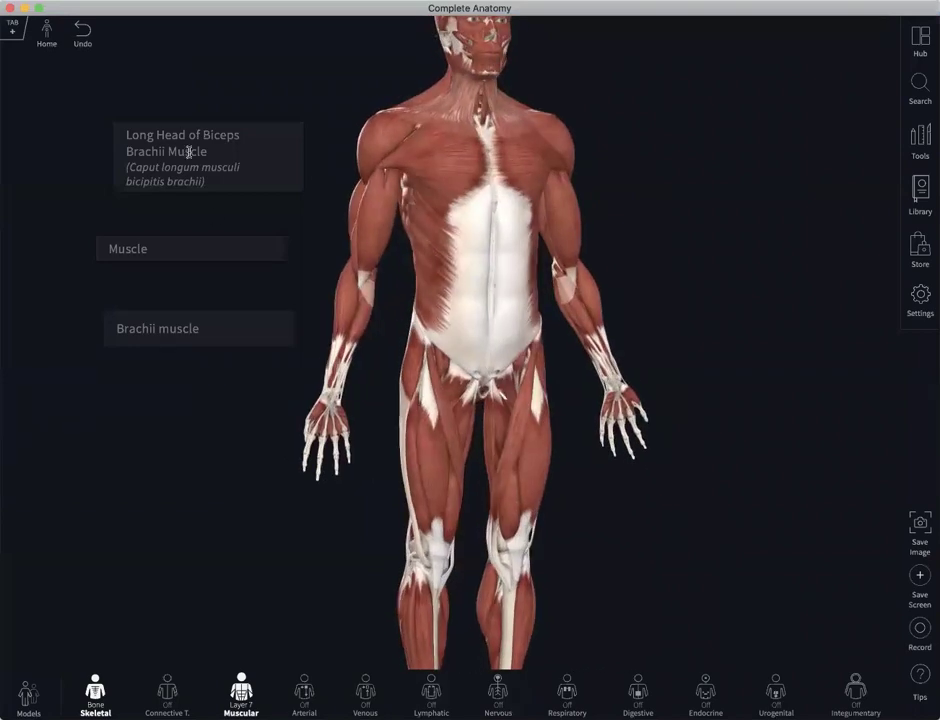
scroll(189, 152, down, 2)
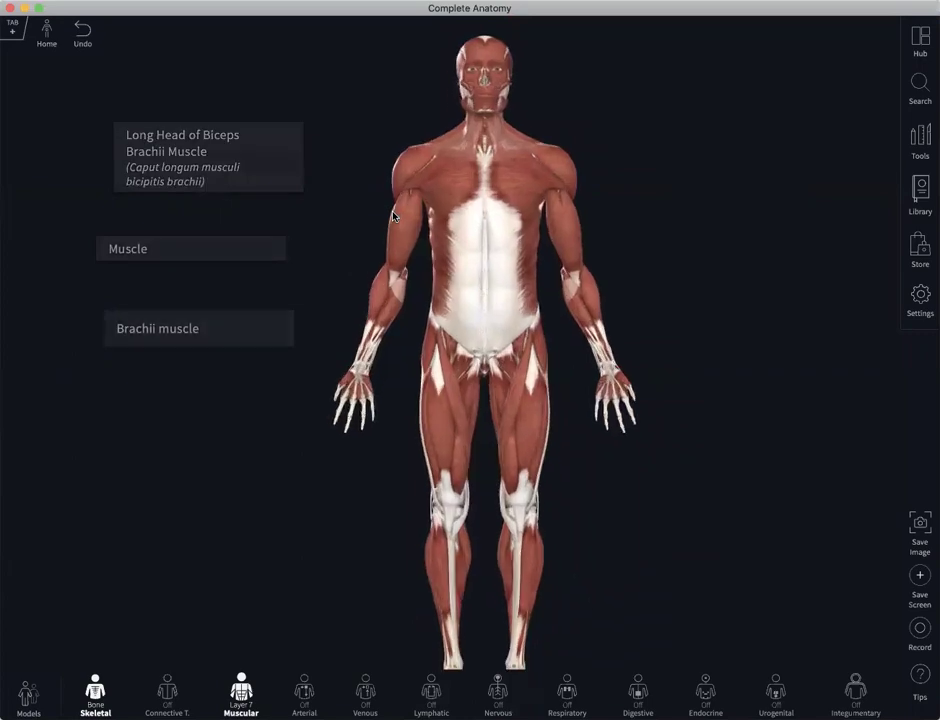
scroll(393, 216, up, 4)
drag(385, 218, 532, 220)
click(917, 135)
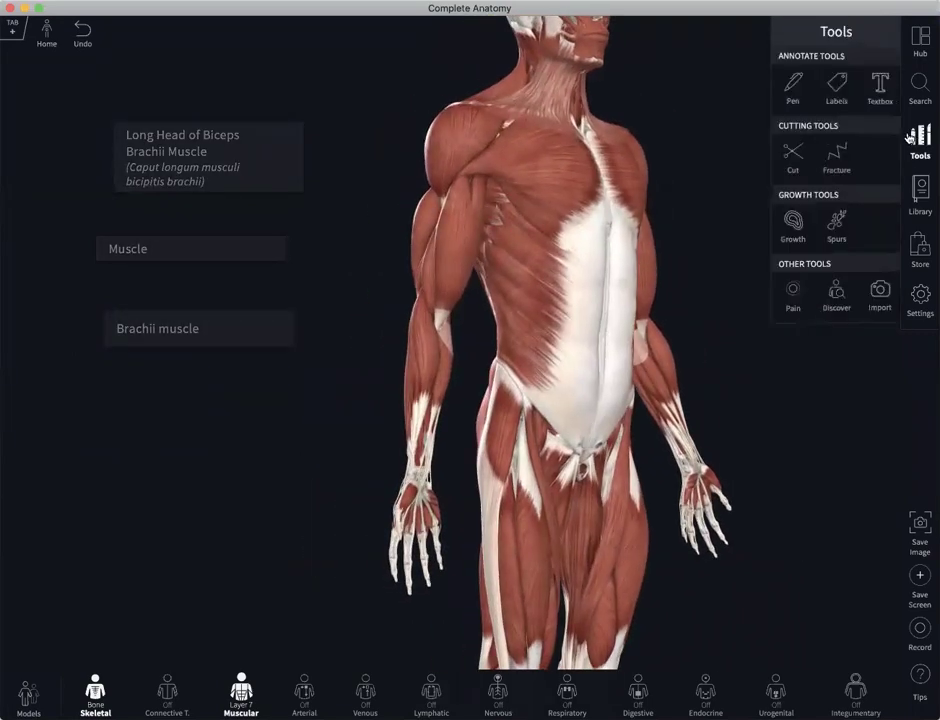
click(794, 89)
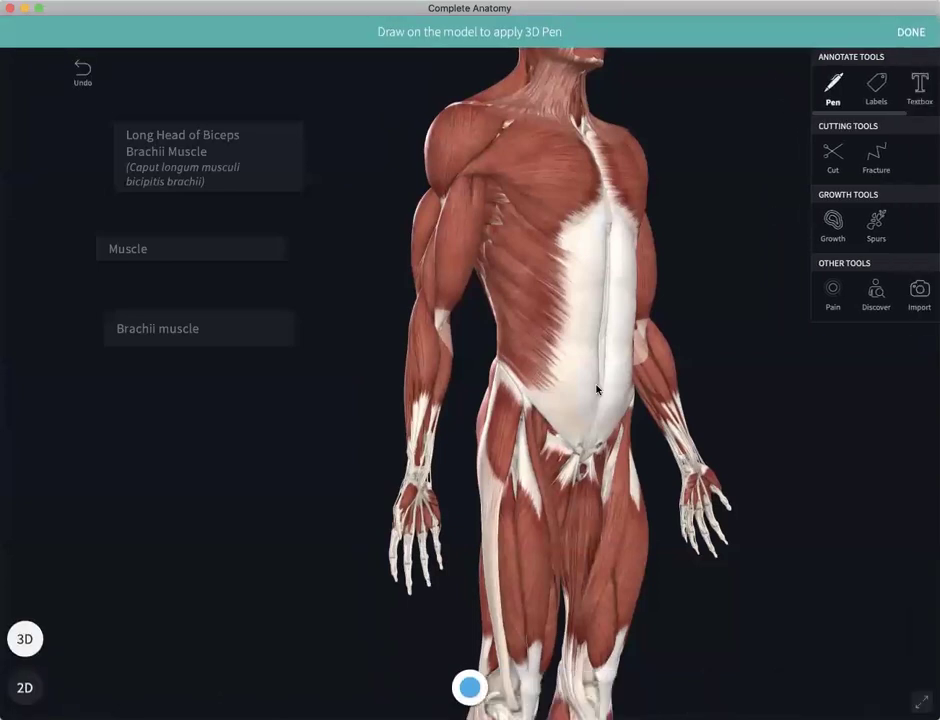
click(25, 688)
mouse_move(114, 355)
mouse_down()
mouse_move(250, 355)
mouse_move(109, 355)
mouse_up()
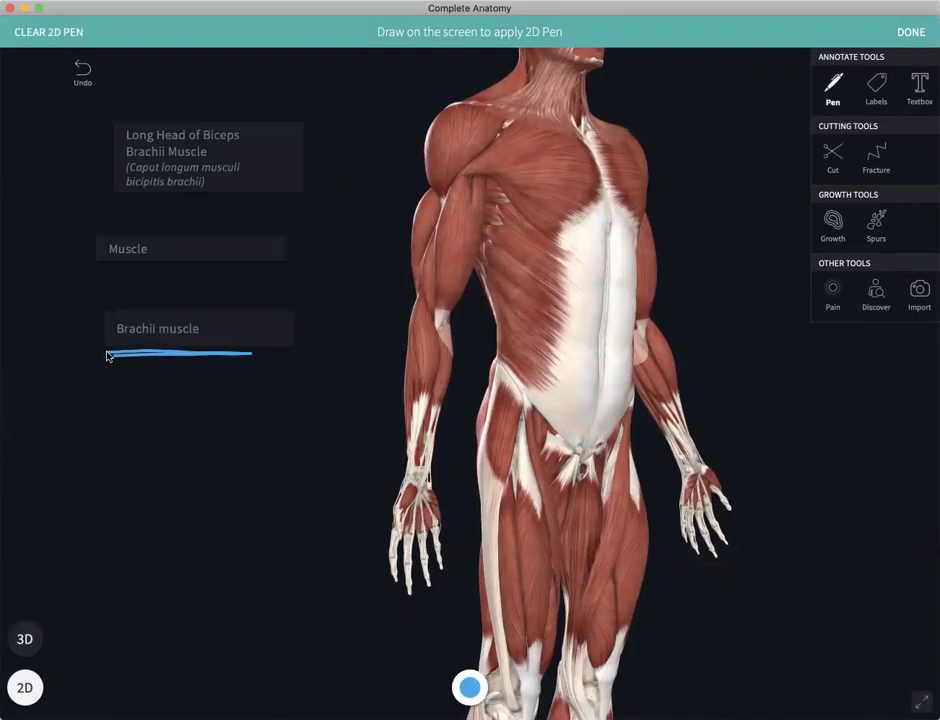
Step: Draw 3D pen marks on the upper-arm muscle and finish drawing
click(25, 639)
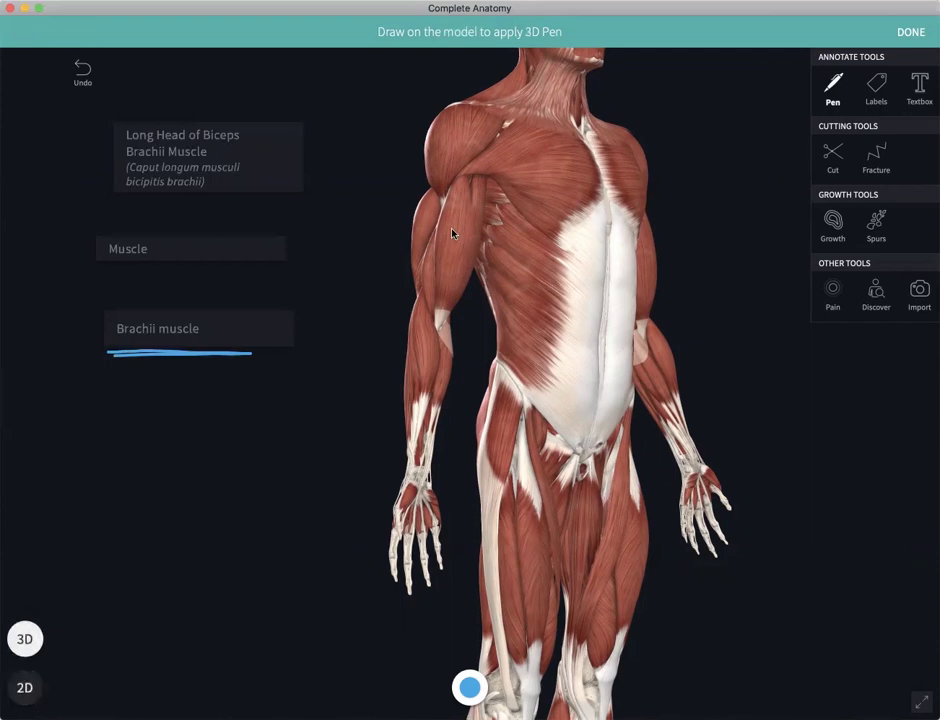
drag(459, 237, 419, 219)
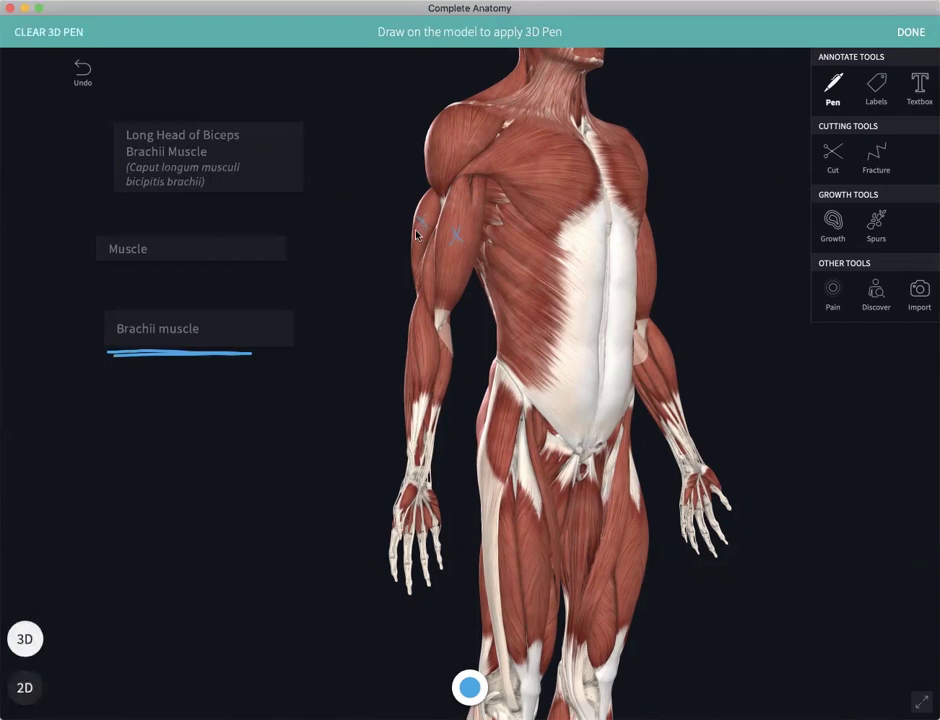
click(912, 31)
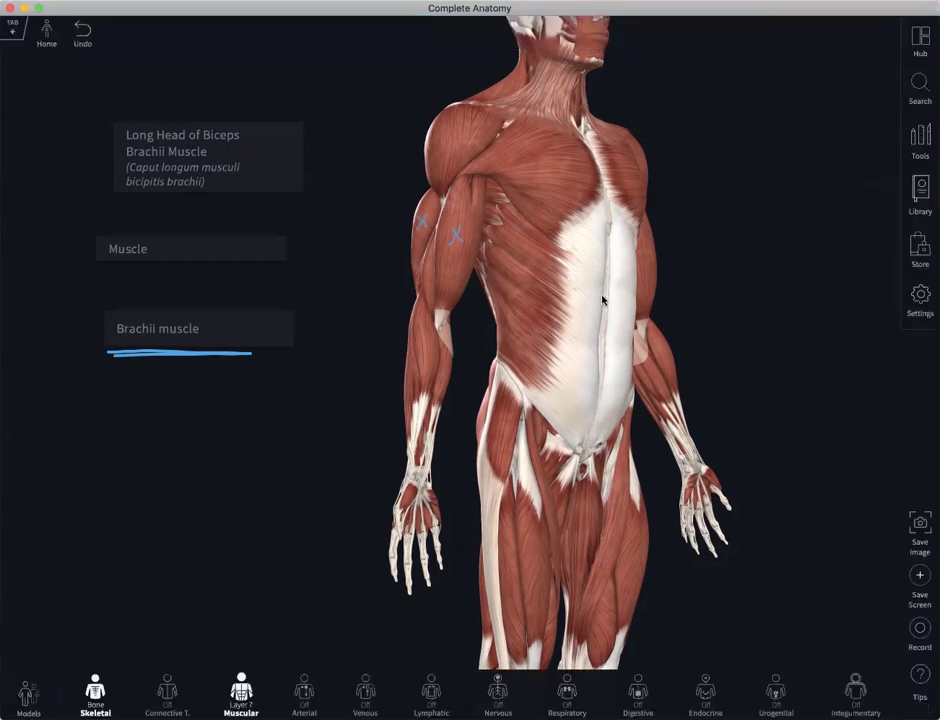
Step: Frame a three-quarter view and start a new screen titled 'Brachii muscle revision'
drag(604, 300, 554, 304)
scroll(552, 304, down, 5)
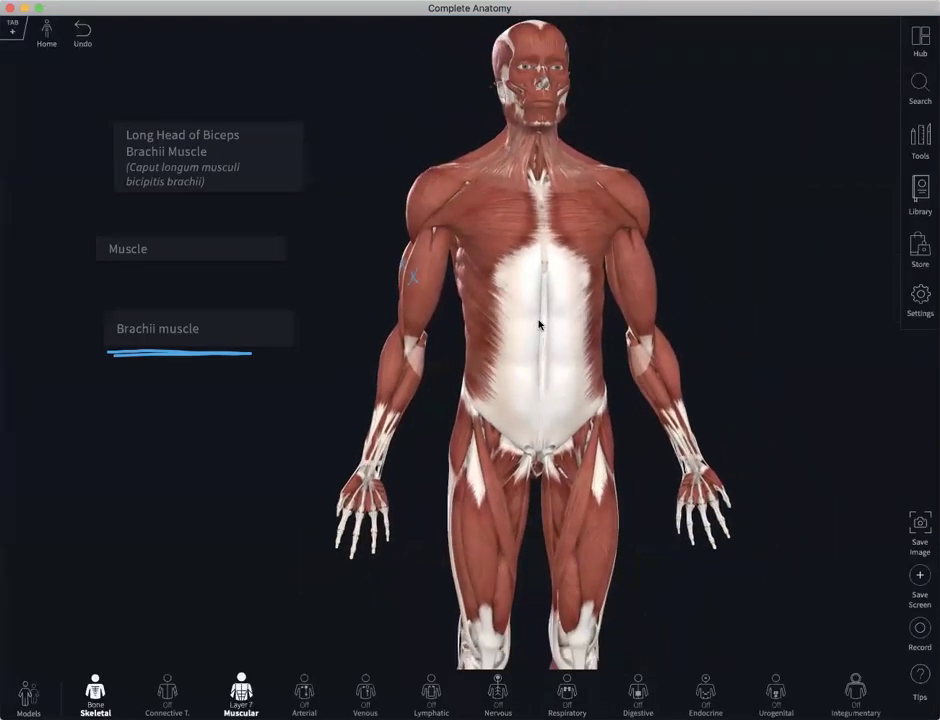
mouse_move(539, 324)
mouse_down()
mouse_move(504, 311)
mouse_move(533, 310)
mouse_up()
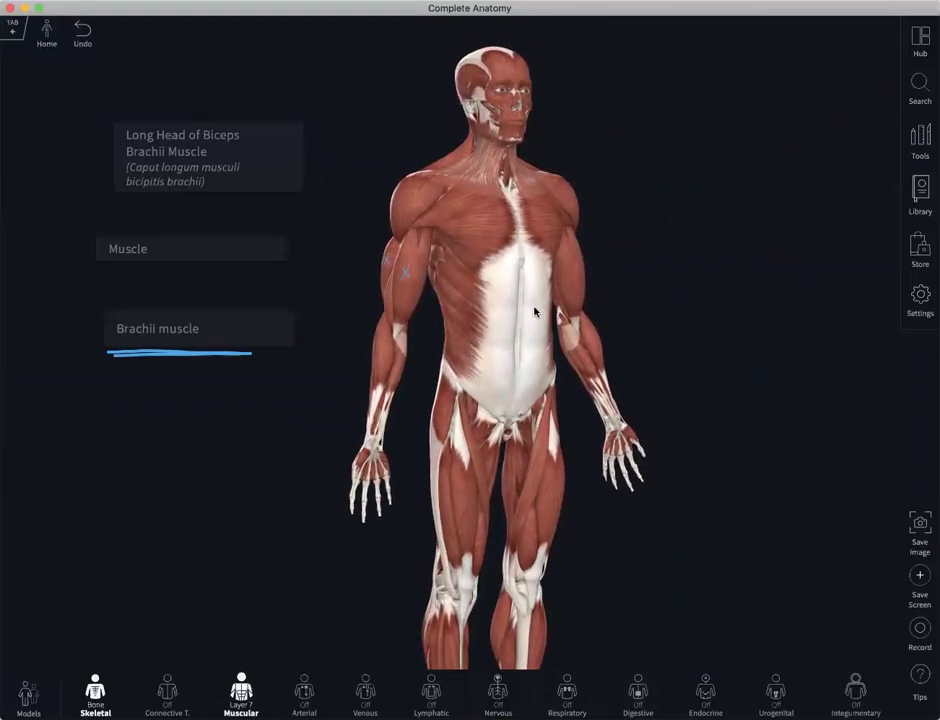
click(919, 578)
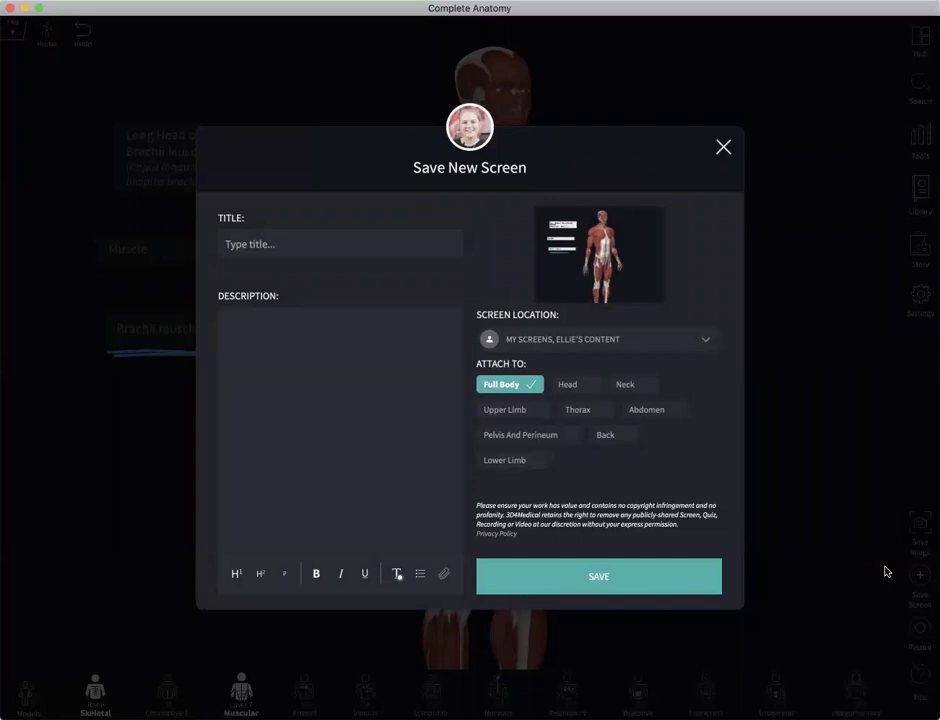
click(247, 245)
text(Brachii muscle revision)
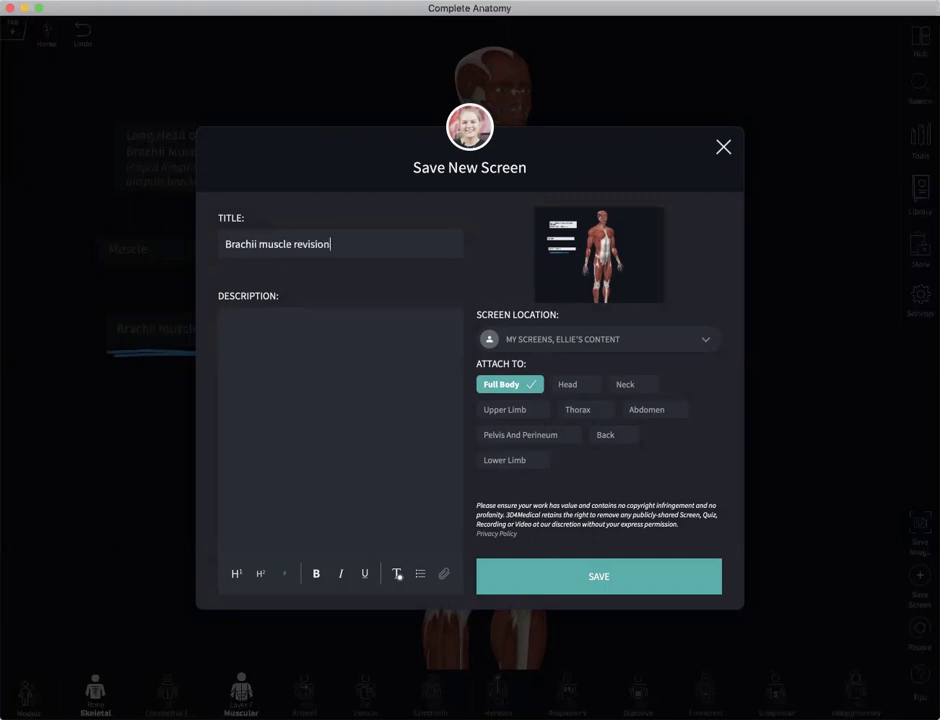
click(226, 322)
Step: Save the screen, preview it from the Screens panel, and return to the Platform home
click(598, 575)
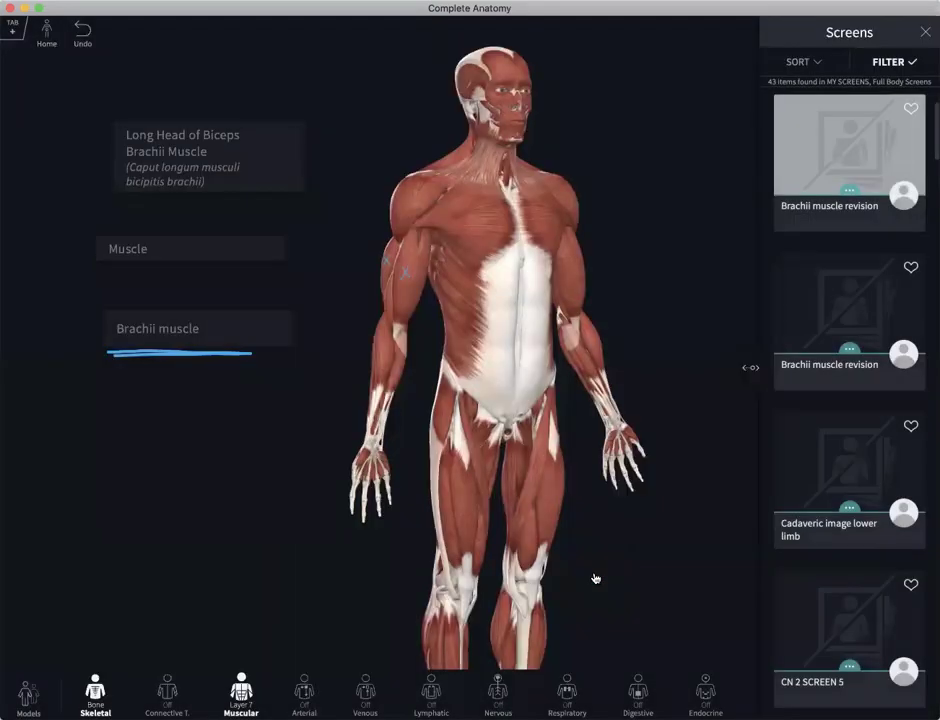
click(860, 128)
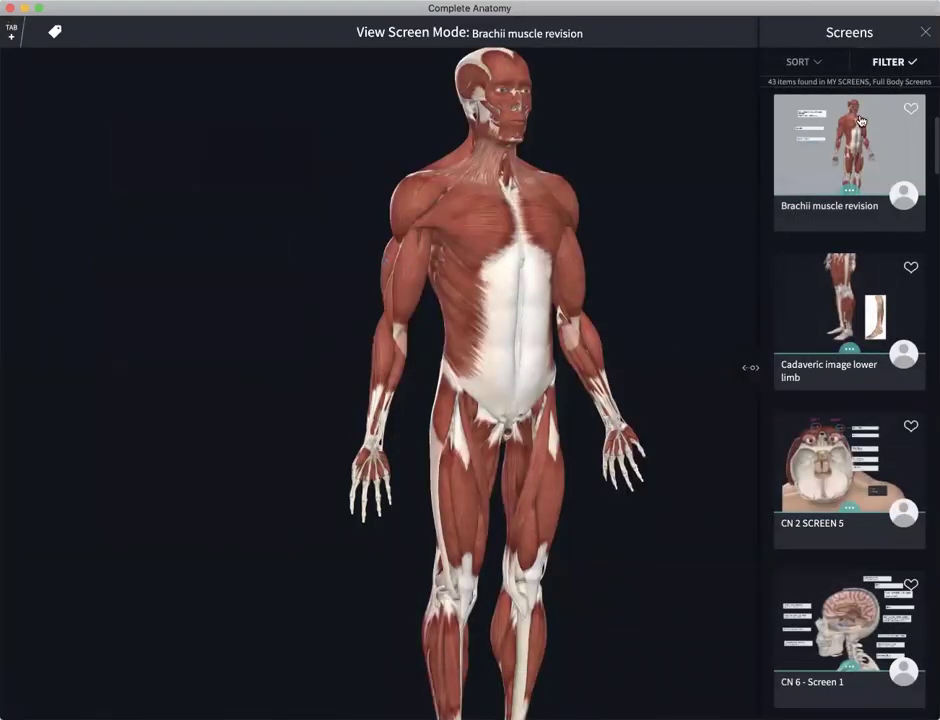
click(925, 32)
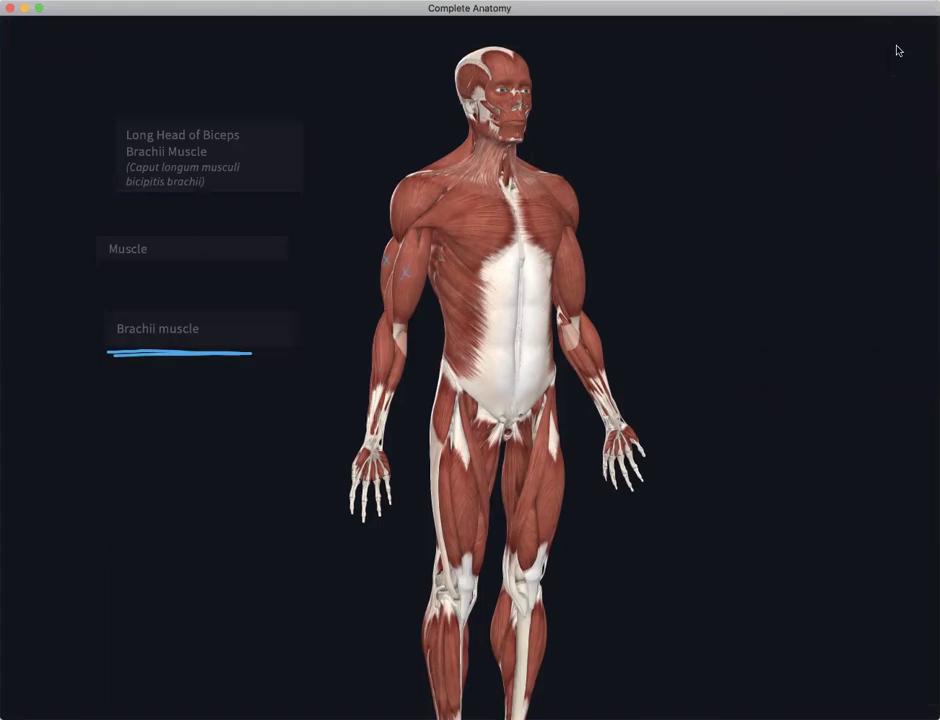
click(905, 40)
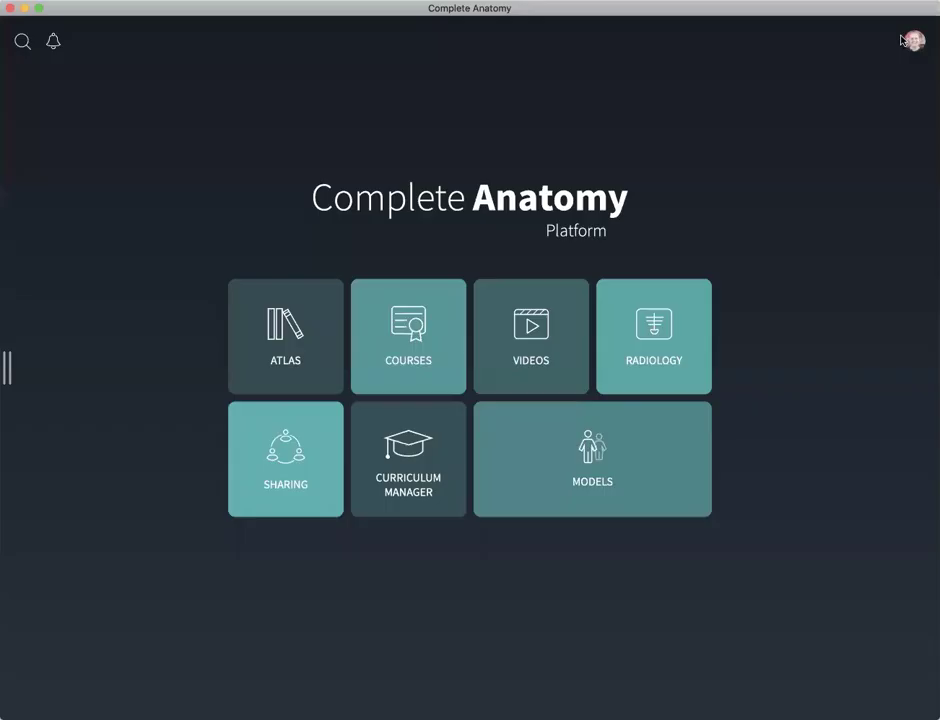